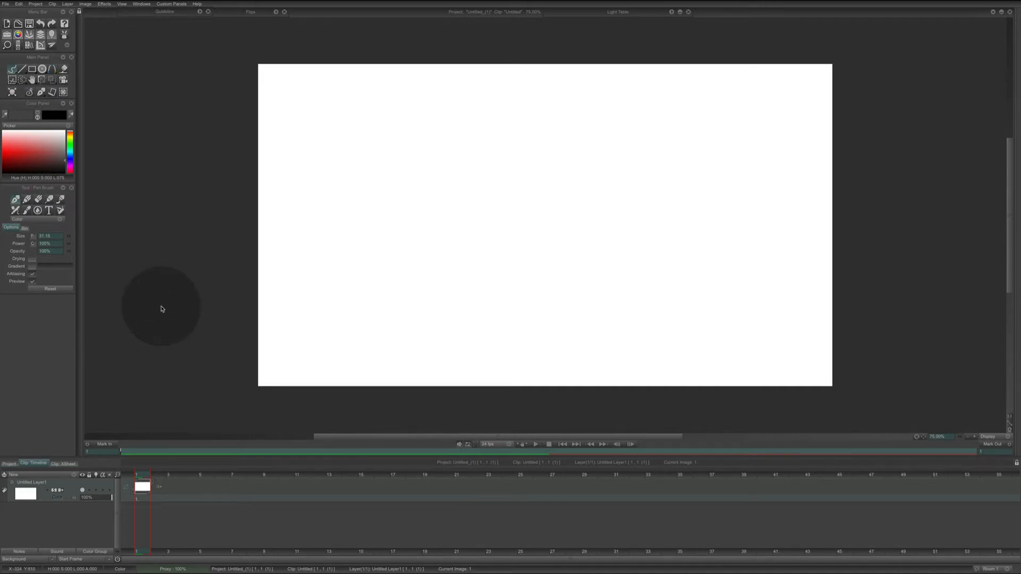
Open the keyboard shortcut configuration and search for the zoom commands.
{"action": "left_click", "coordinate": [160, 307]}
{"action": "key", "text": "ctrl+k"}
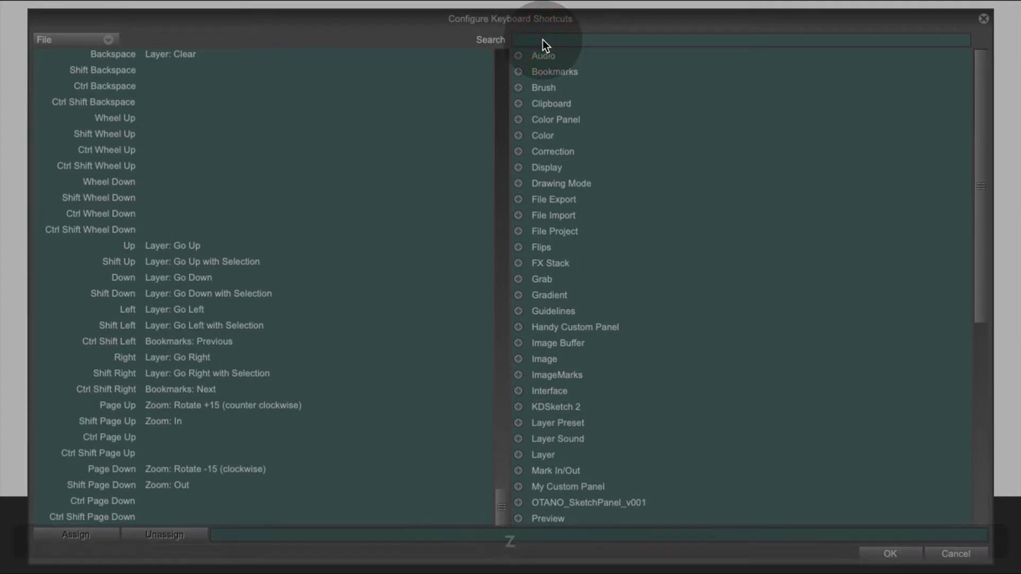
{"action": "type", "text": "zoom"}
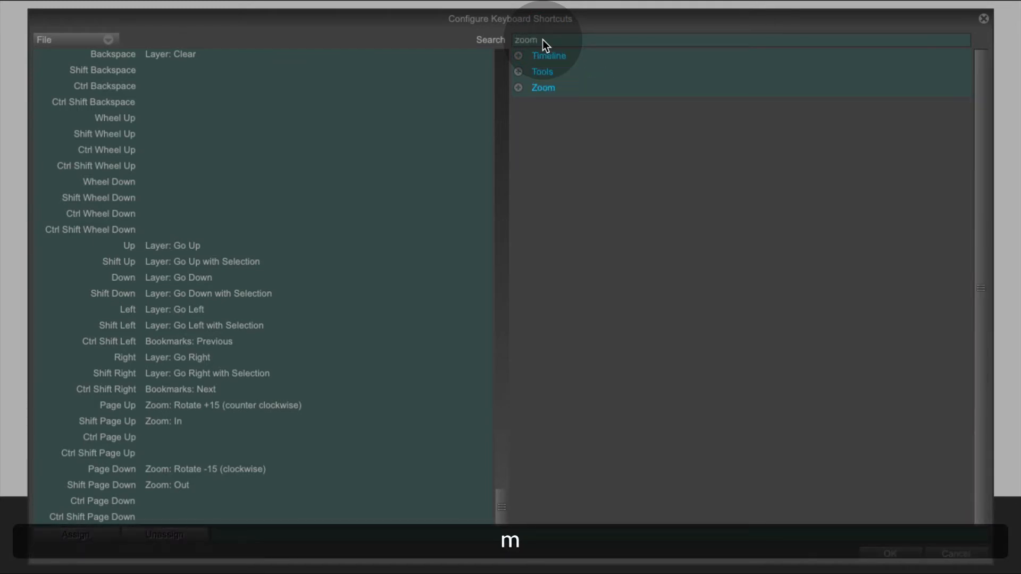
{"action": "left_click", "coordinate": [519, 88]}
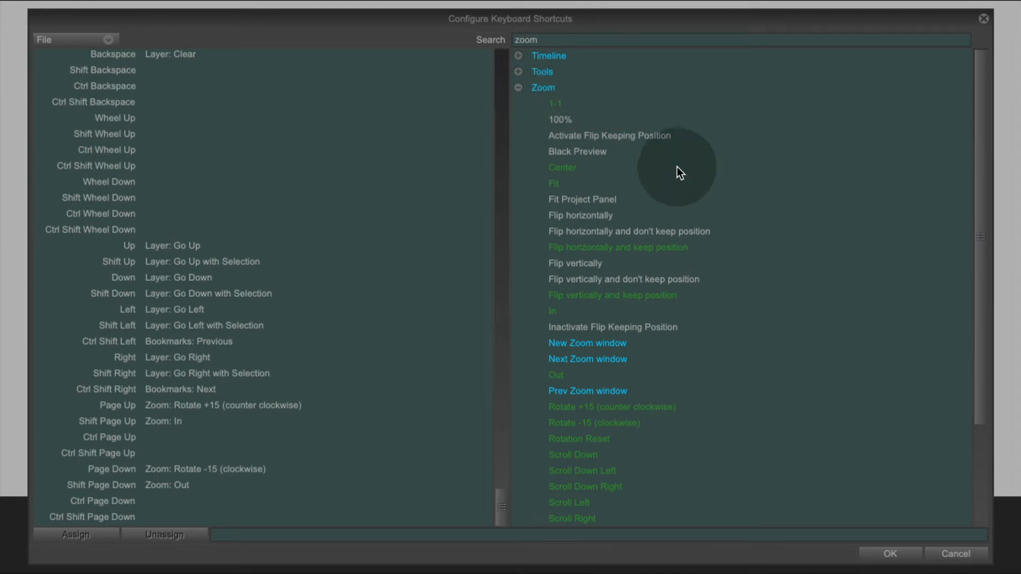
Review the shortcuts assigned to zoom In, Out, Rotate +15 and Rotate -15, then close the shortcut dialog.
{"action": "left_click", "coordinate": [556, 312]}
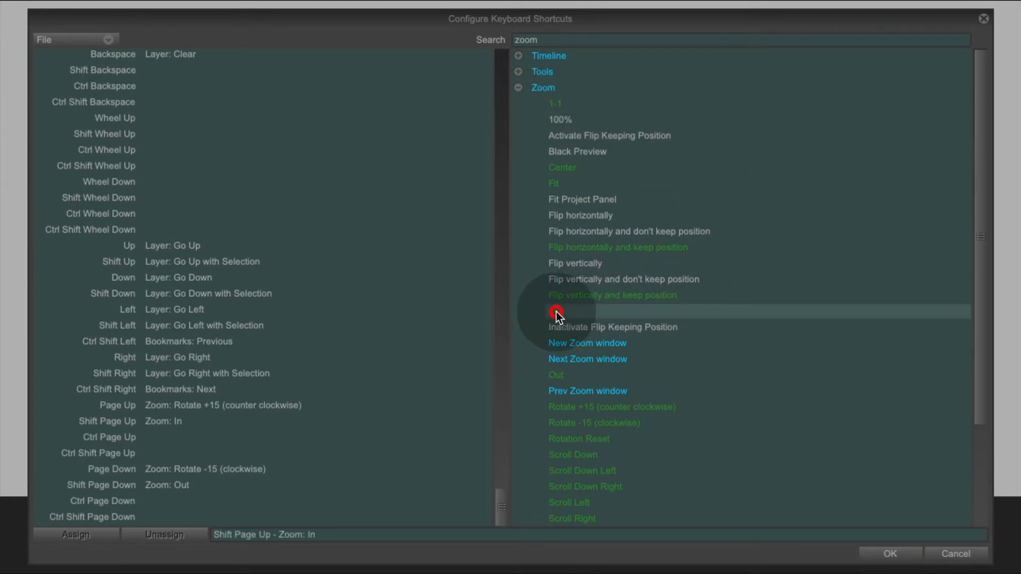
{"action": "left_click", "coordinate": [561, 375]}
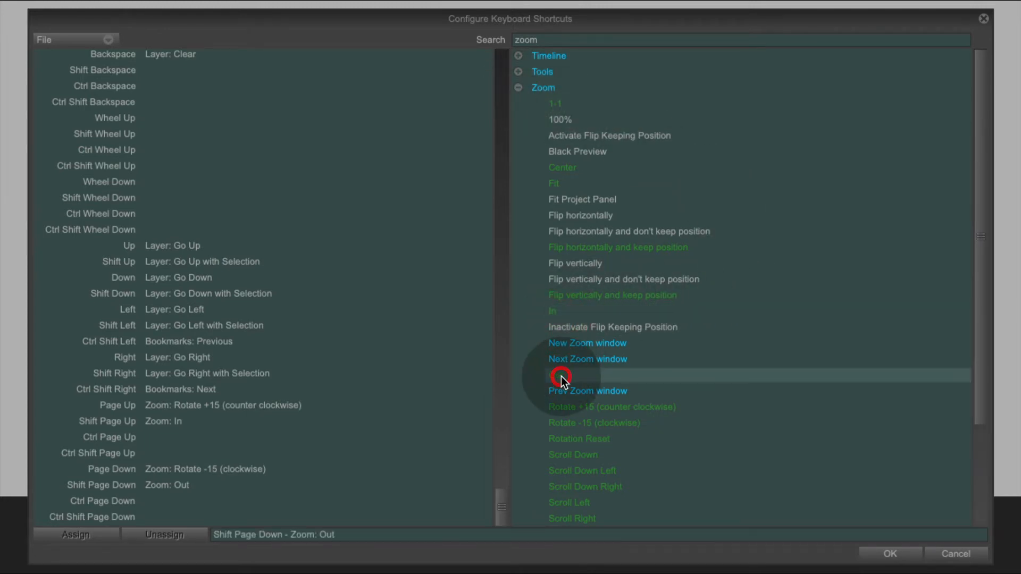
{"action": "left_click", "coordinate": [637, 409]}
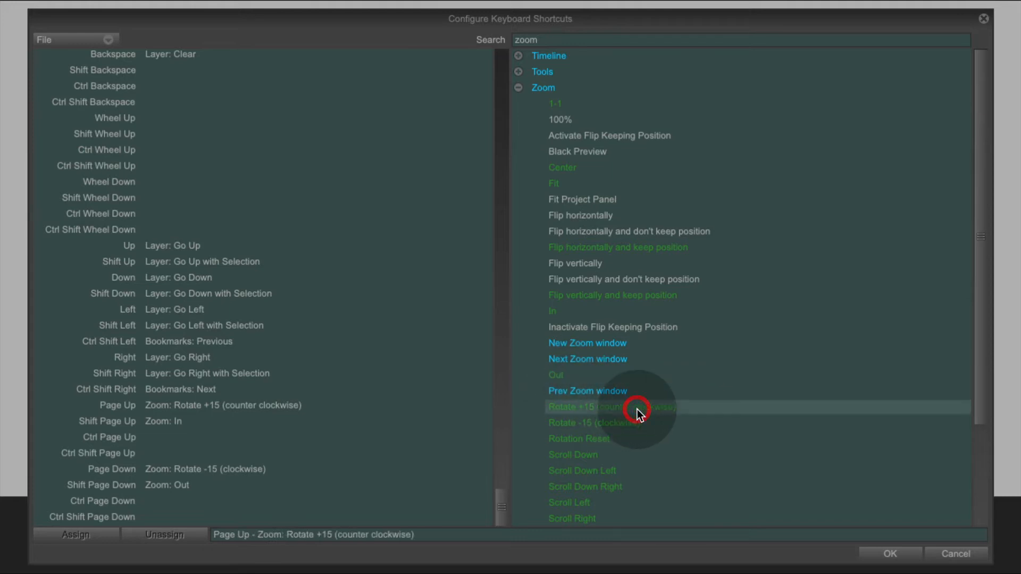
{"action": "left_click", "coordinate": [613, 425]}
{"action": "left_click", "coordinate": [598, 425]}
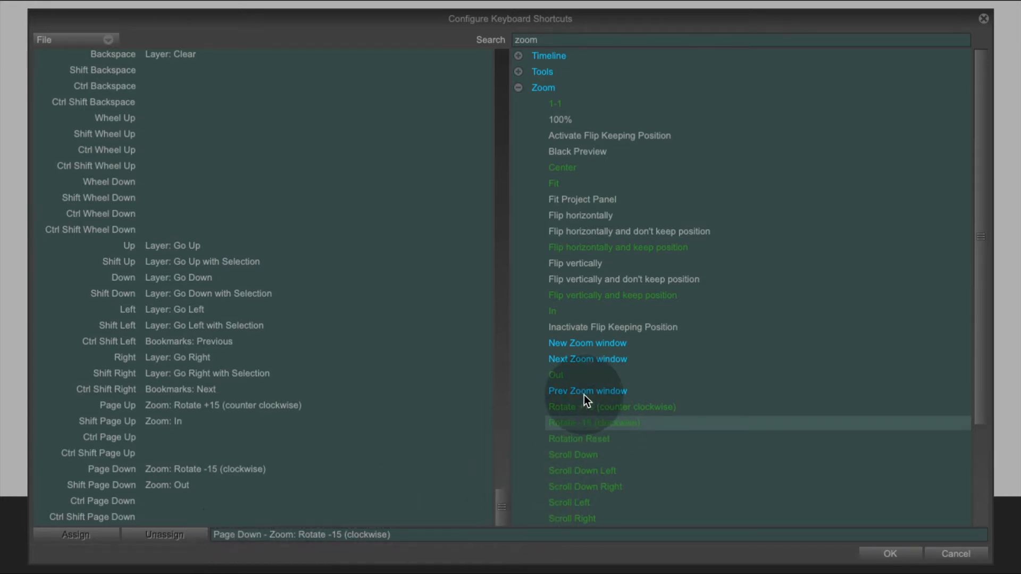
{"action": "left_click", "coordinate": [608, 406]}
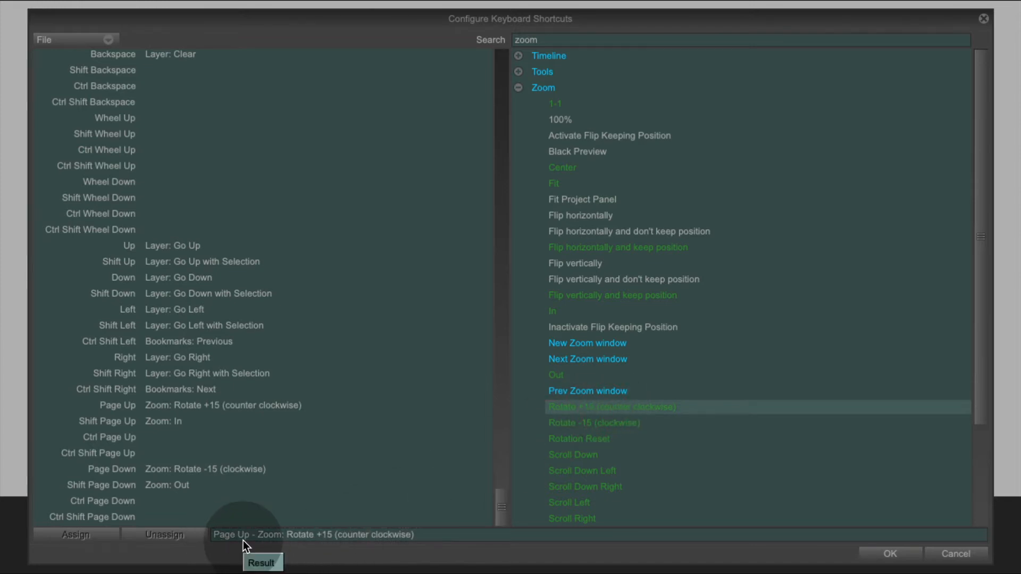
{"action": "left_click", "coordinate": [559, 376]}
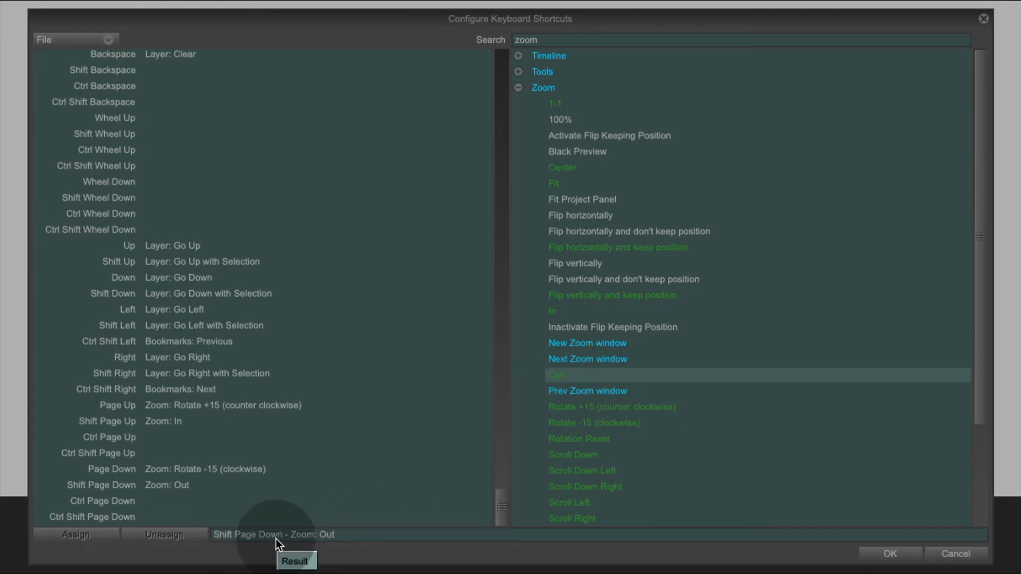
{"action": "left_click", "coordinate": [558, 313]}
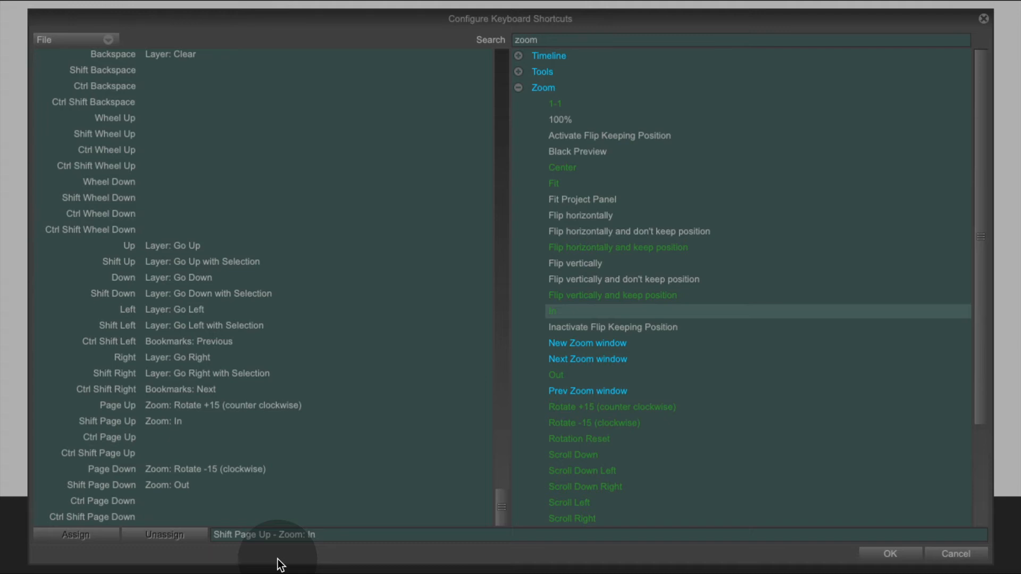
{"action": "left_click", "coordinate": [890, 554]}
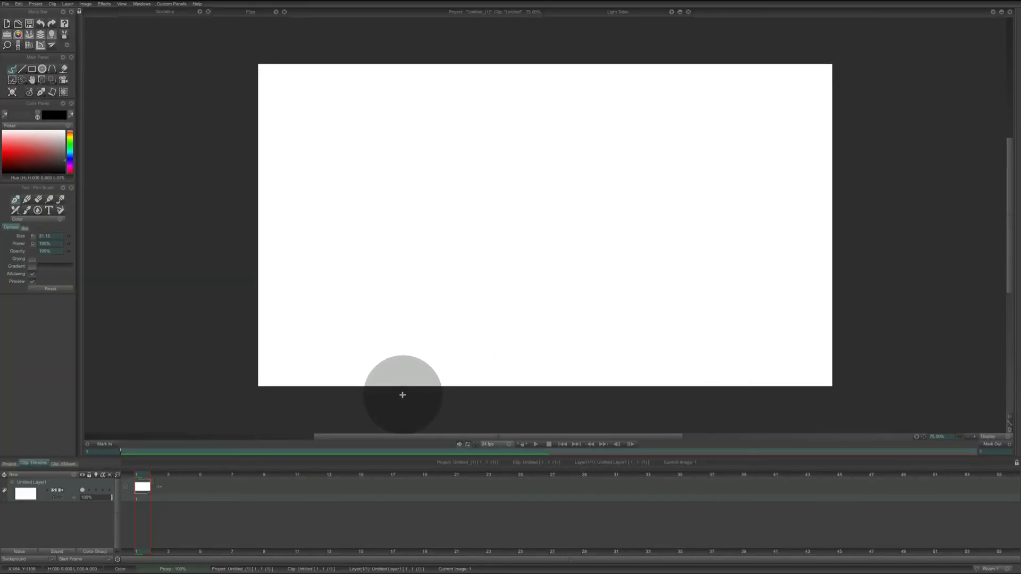
Test rotating the canvas view back and forth with the rotate shortcuts.
{"action": "key", "text": "Page_Up"}
{"action": "key", "text": "Page_Down"}
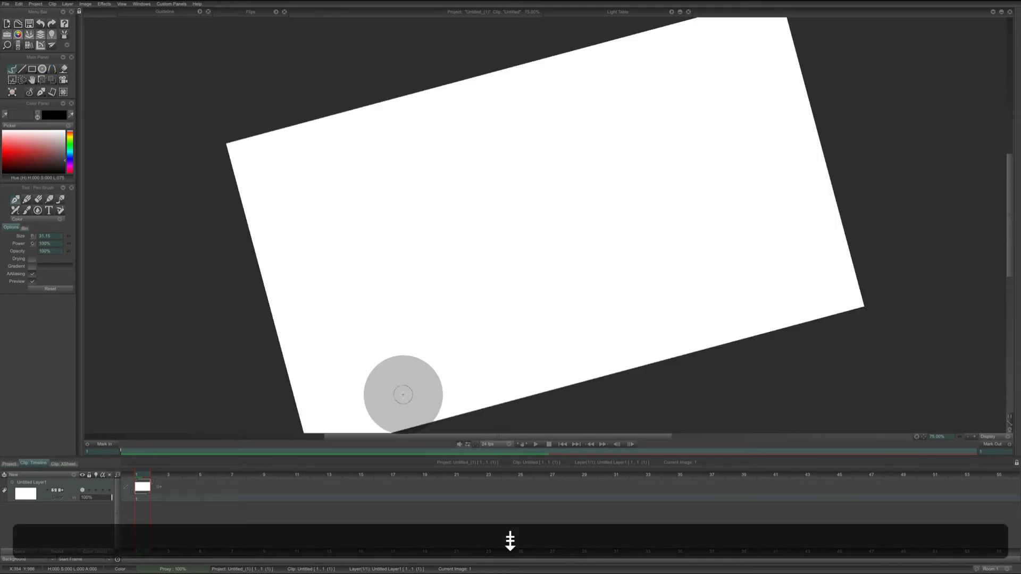
{"action": "key", "text": "Page_Down"}
{"action": "key", "text": "Page_Up"}
{"action": "key", "text": "Page_Up"}
{"action": "key", "text": "Page_Down"}
{"action": "key", "text": "Page_Down"}
{"action": "key", "text": "Page_Up"}
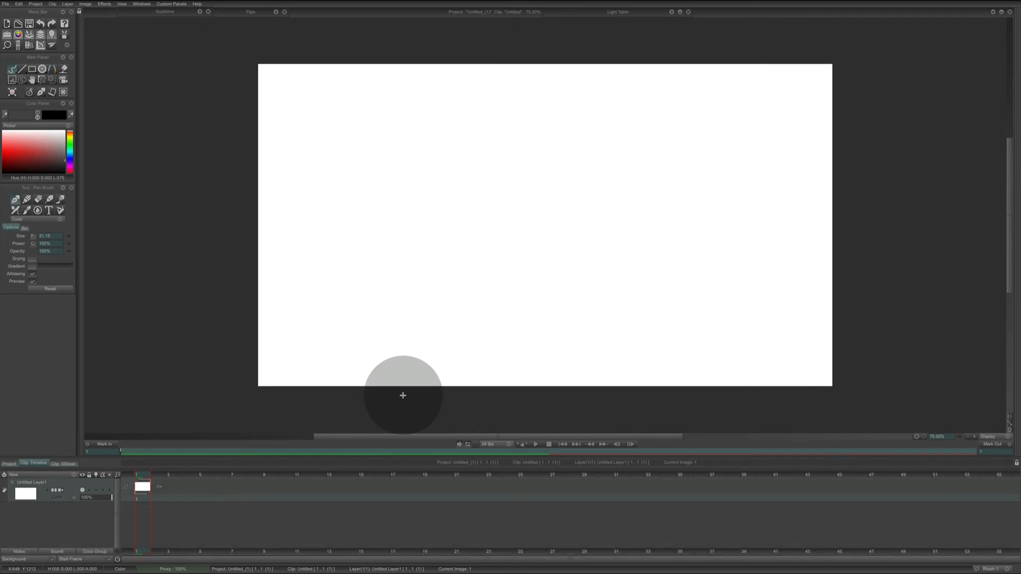
Test zooming the canvas view in and out with the zoom shortcuts.
{"action": "key", "text": "shift"}
{"action": "key", "text": "shift+Page_Up"}
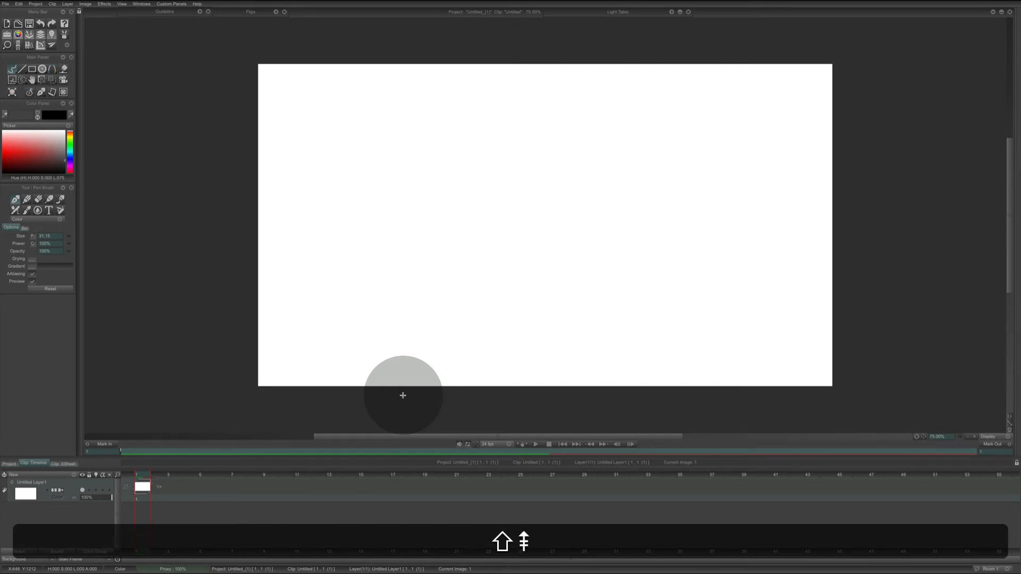
{"action": "key", "text": "shift+Page_Down"}
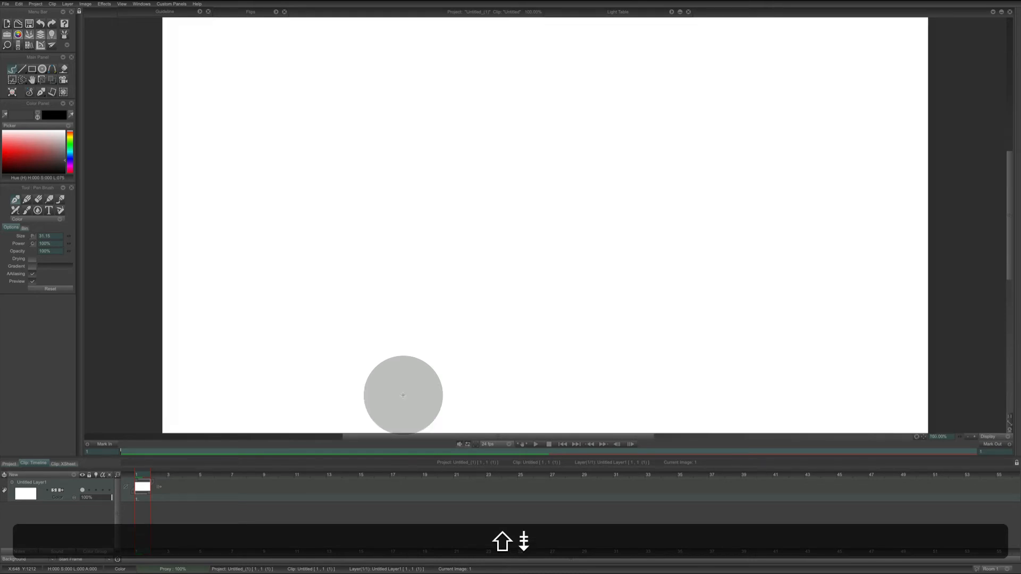
{"action": "key", "text": "shift+Page_Up"}
{"action": "key", "text": "shift+Page_Down"}
{"action": "key", "text": "shift+Page_Down"}
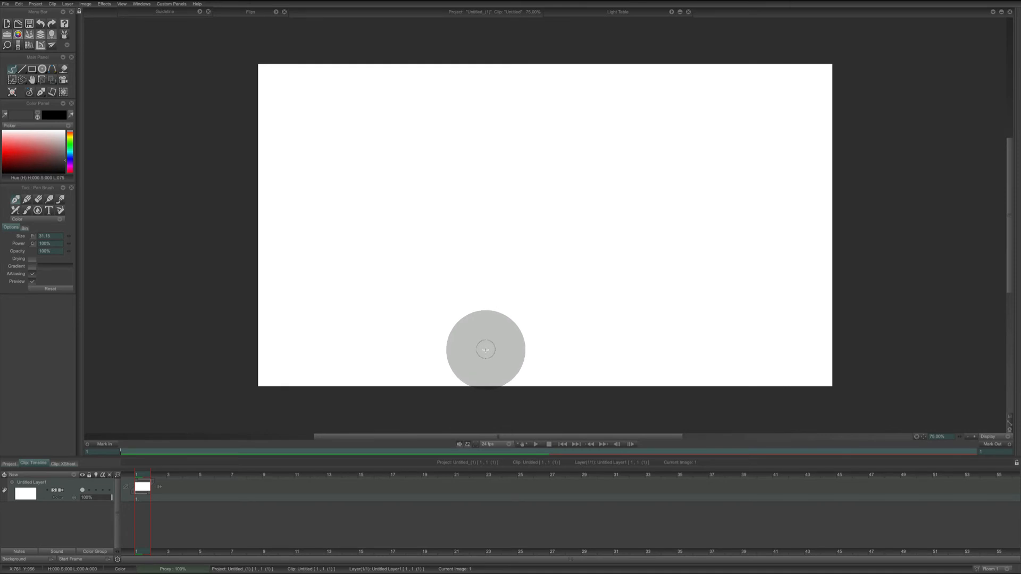
Switch to Contour Shuttle and review the jog and button assignments in the TVPaint Animation 11 Pro Explainer profile.
{"action": "key", "text": "ctrl+Left"}
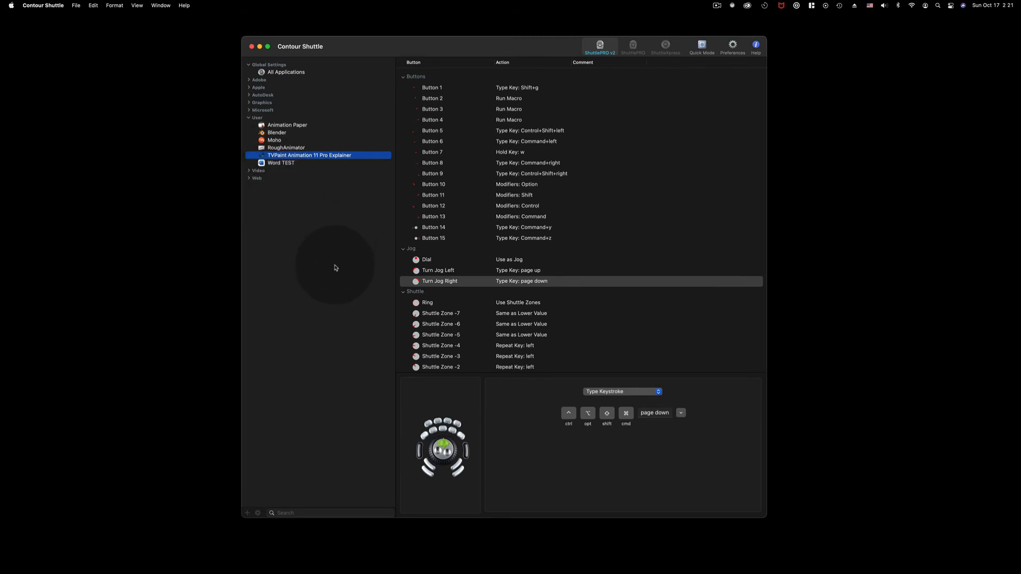
{"action": "left_click", "coordinate": [441, 272]}
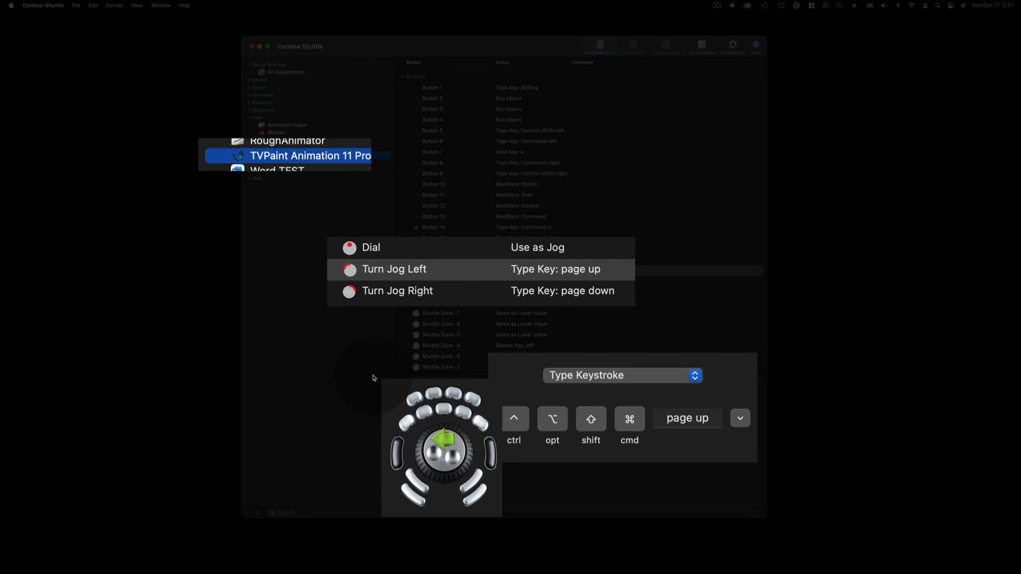
{"action": "key", "text": "Down"}
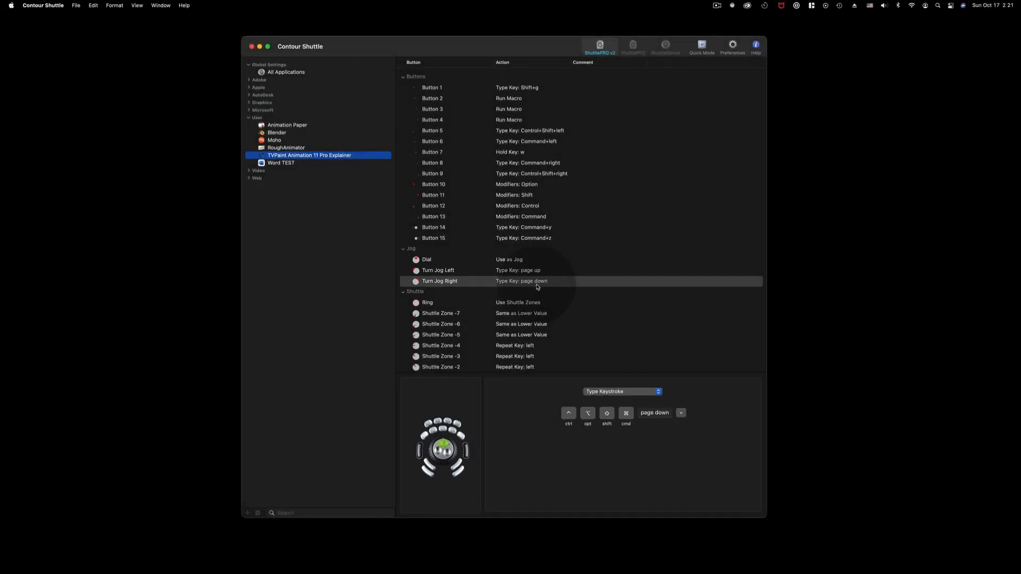
{"action": "left_click", "coordinate": [460, 470]}
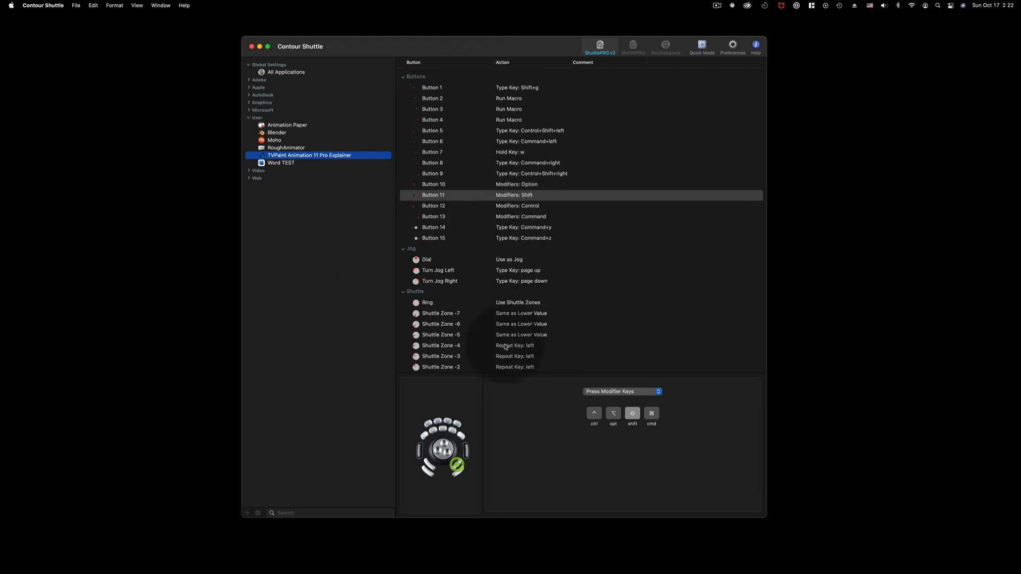
Switch back to TVPaint and rotate the canvas view back and forth with the jog wheel.
{"action": "key", "text": "ctrl+Right"}
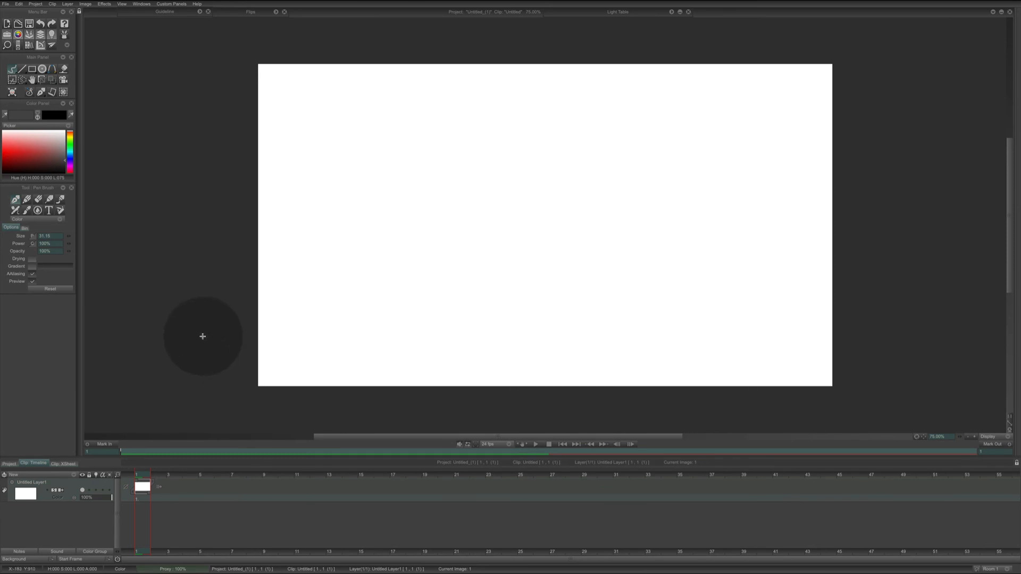
{"action": "key", "text": "Page_Down"}
{"action": "key", "text": "Page_Down"}
{"action": "key", "text": "Page_Down"}
{"action": "key", "text": "Page_Down"}
{"action": "key", "text": "Page_Down"}
{"action": "key", "text": "Page_Down"}
{"action": "key", "text": "Page_Down"}
{"action": "key", "text": "Page_Down"}
{"action": "key", "text": "Page_Down"}
{"action": "key", "text": "Page_Down"}
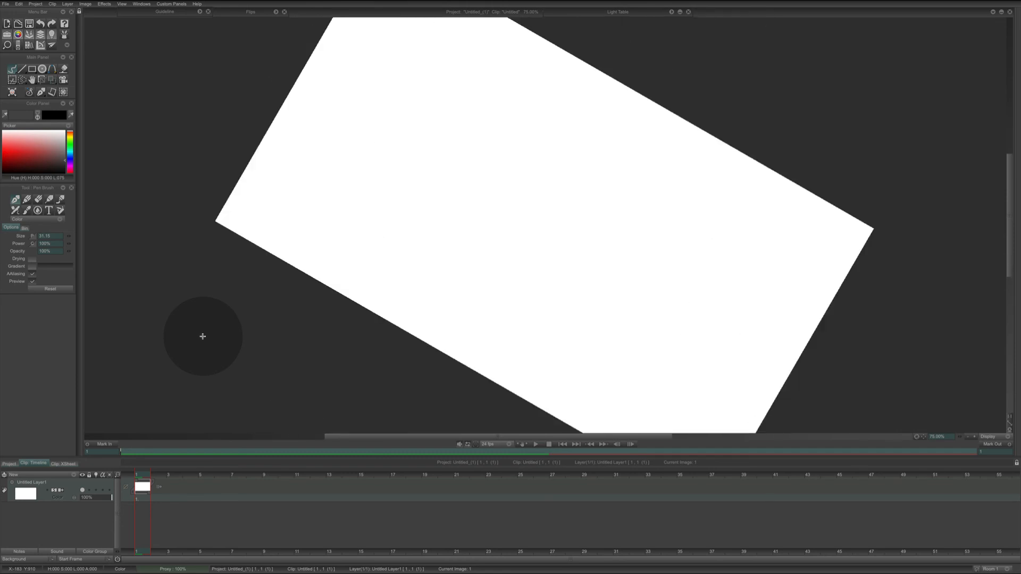
{"action": "key", "text": "Page_Down"}
{"action": "key", "text": "Page_Down"}
{"action": "key", "text": "Page_Down"}
{"action": "key", "text": "Page_Up"}
{"action": "key", "text": "Page_Up"}
{"action": "key", "text": "Page_Up"}
{"action": "key", "text": "Page_Up"}
{"action": "key", "text": "Page_Up"}
{"action": "key", "text": "Page_Up"}
{"action": "key", "text": "Page_Up"}
{"action": "key", "text": "Page_Up"}
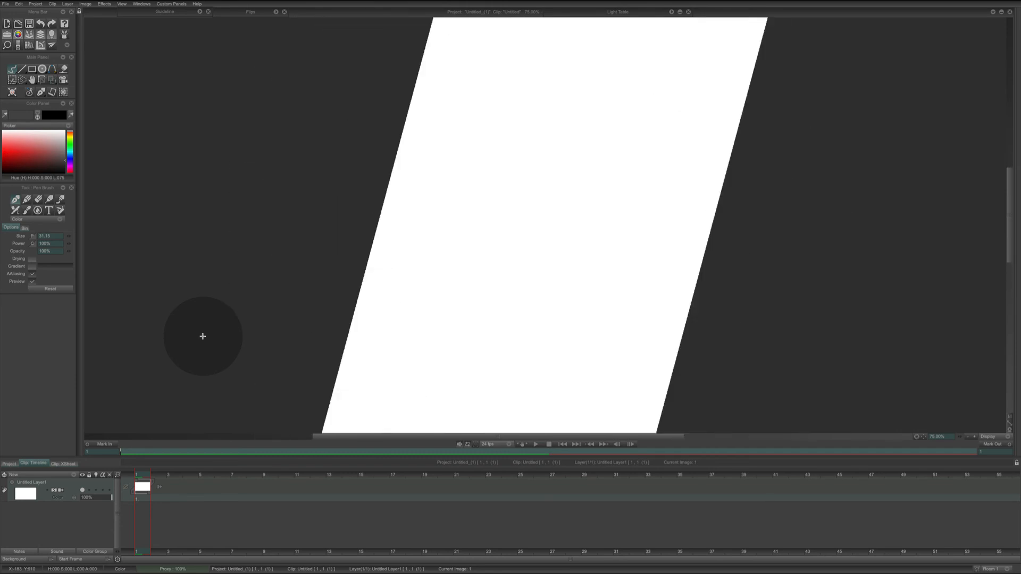
{"action": "key", "text": "Page_Up"}
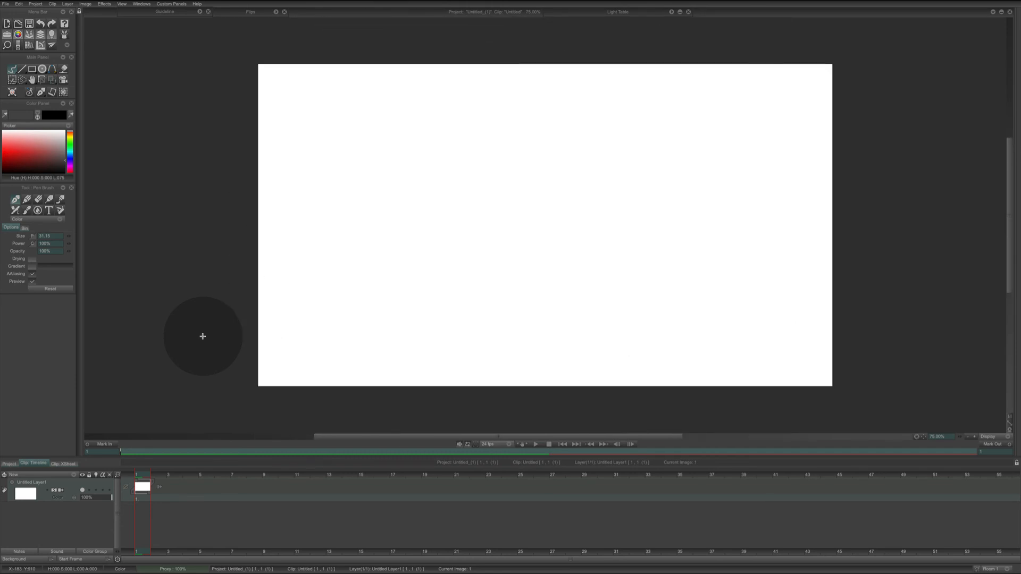
Zoom the canvas view out and back in with the shift modifier held.
{"action": "key", "text": "shift"}
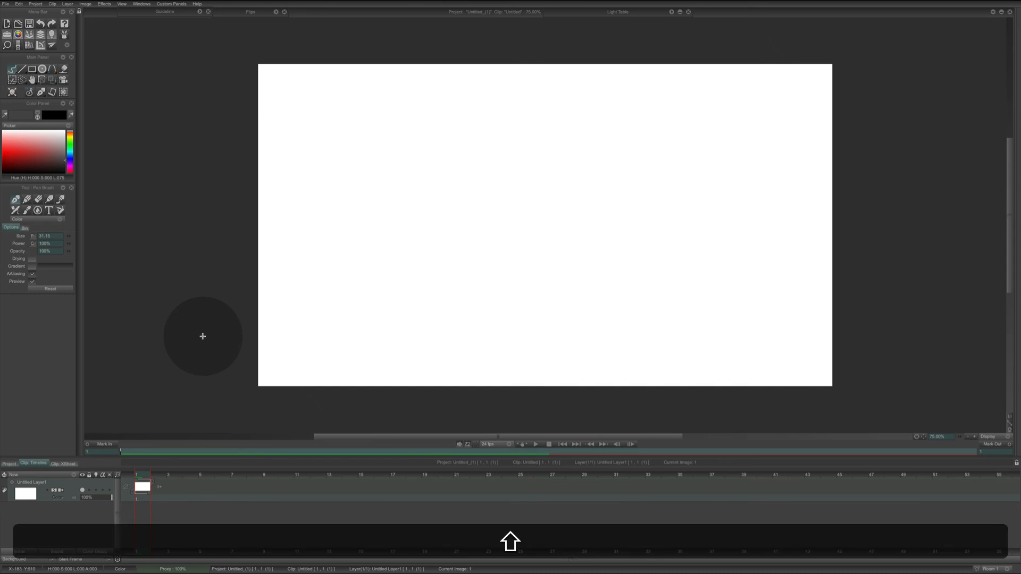
{"action": "scroll", "coordinate": [202, 336], "scroll_direction": "down", "scroll_amount": 2}
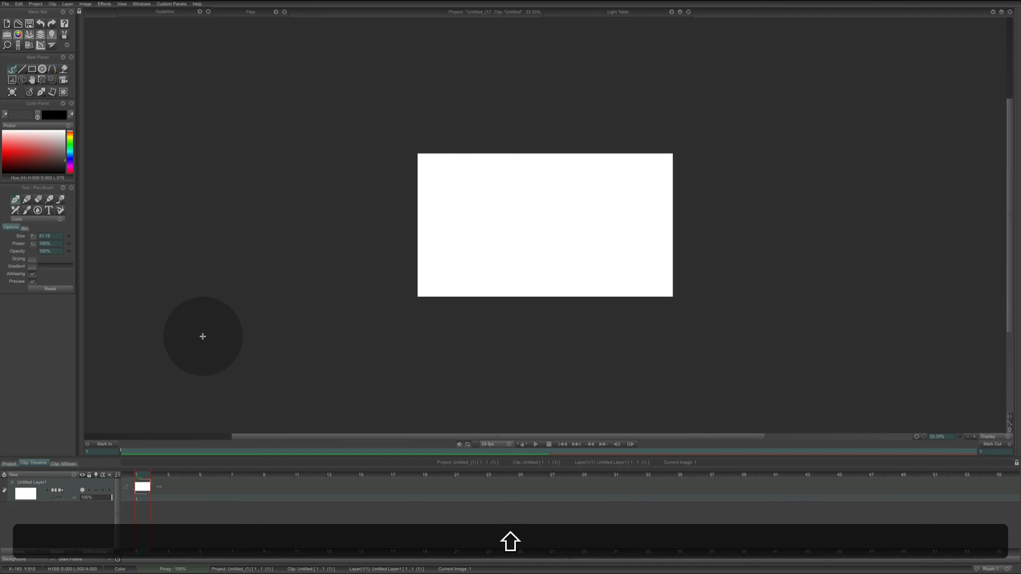
{"action": "scroll", "coordinate": [203, 336], "scroll_direction": "up", "scroll_amount": 1}
{"action": "scroll", "coordinate": [203, 336], "scroll_direction": "up", "scroll_amount": 1}
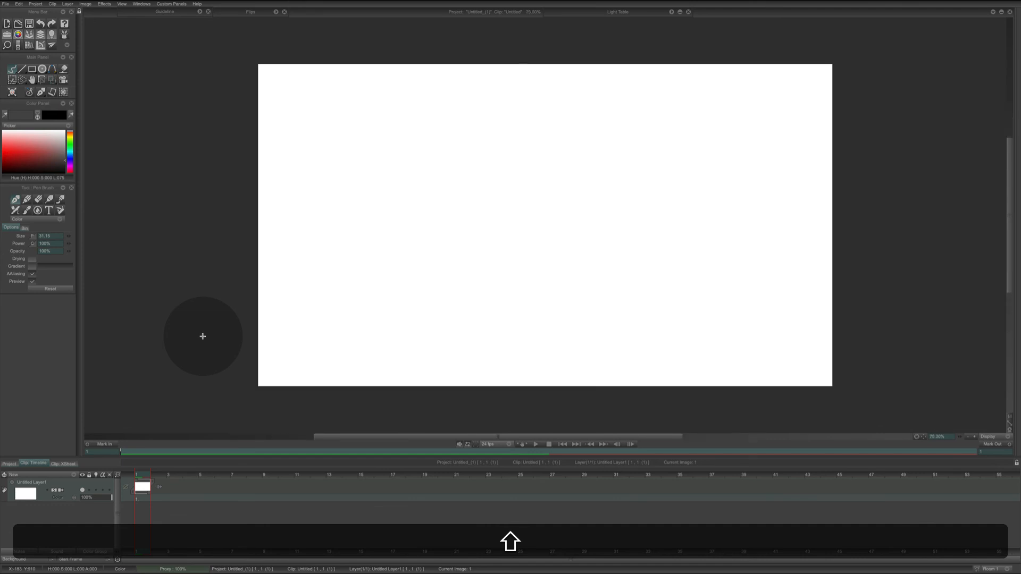
{"action": "scroll", "coordinate": [203, 336], "scroll_direction": "down", "scroll_amount": 2}
{"action": "scroll", "coordinate": [202, 336], "scroll_direction": "up", "scroll_amount": 2}
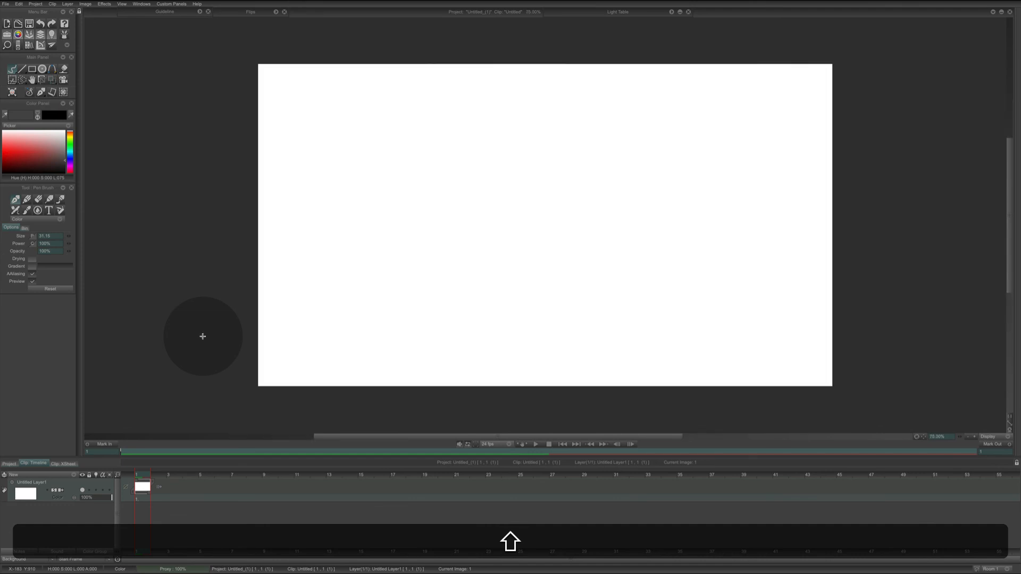